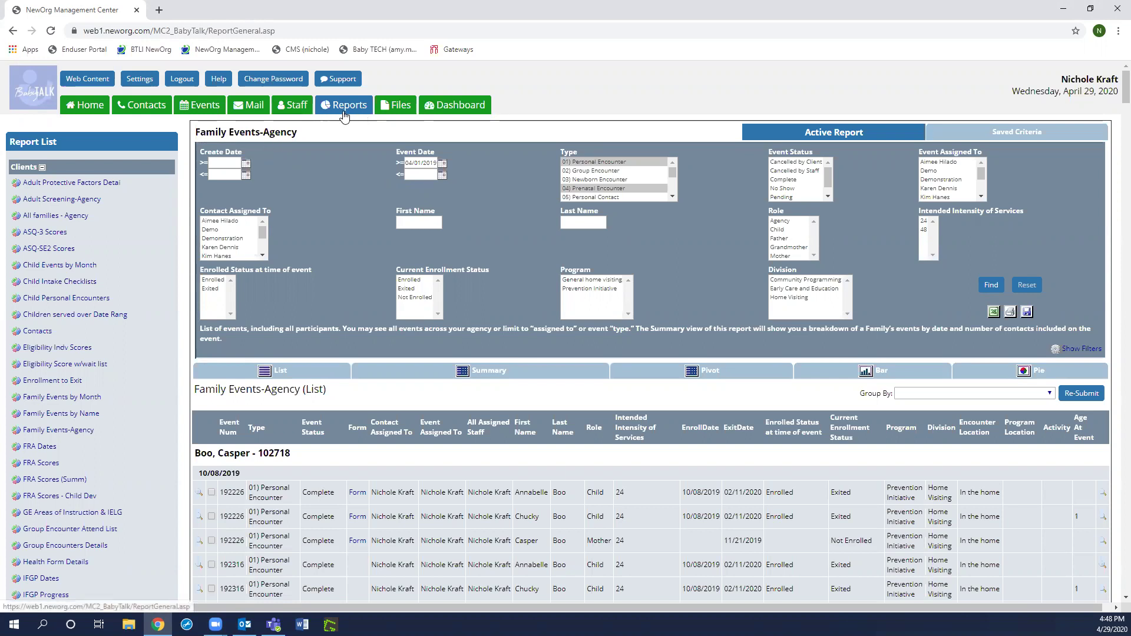
- In the Type filter, select only 01) Personal Encounter and 04) Prenatal Encounter
{"action": "left_click", "coordinate": [42, 169]}
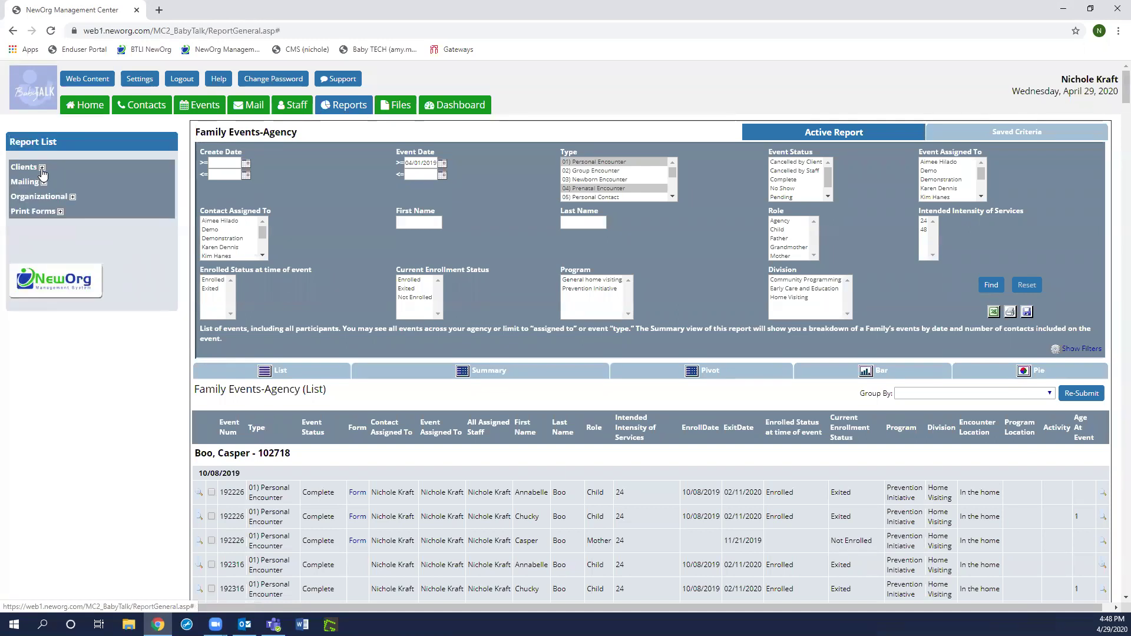
{"action": "left_click", "coordinate": [42, 168]}
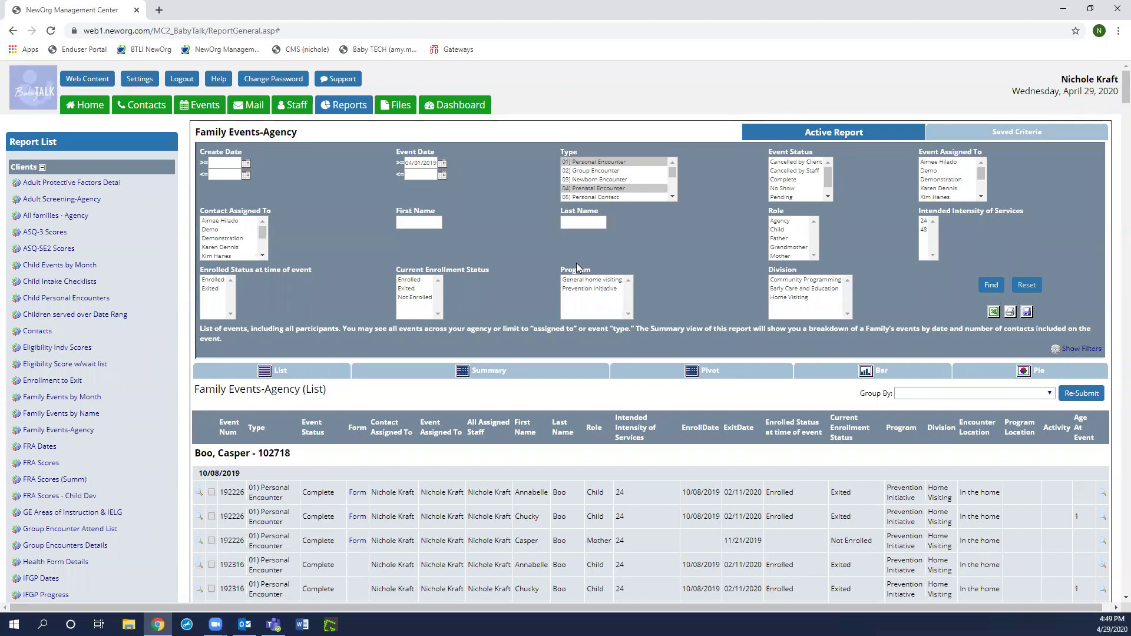
{"action": "left_click", "coordinate": [614, 162]}
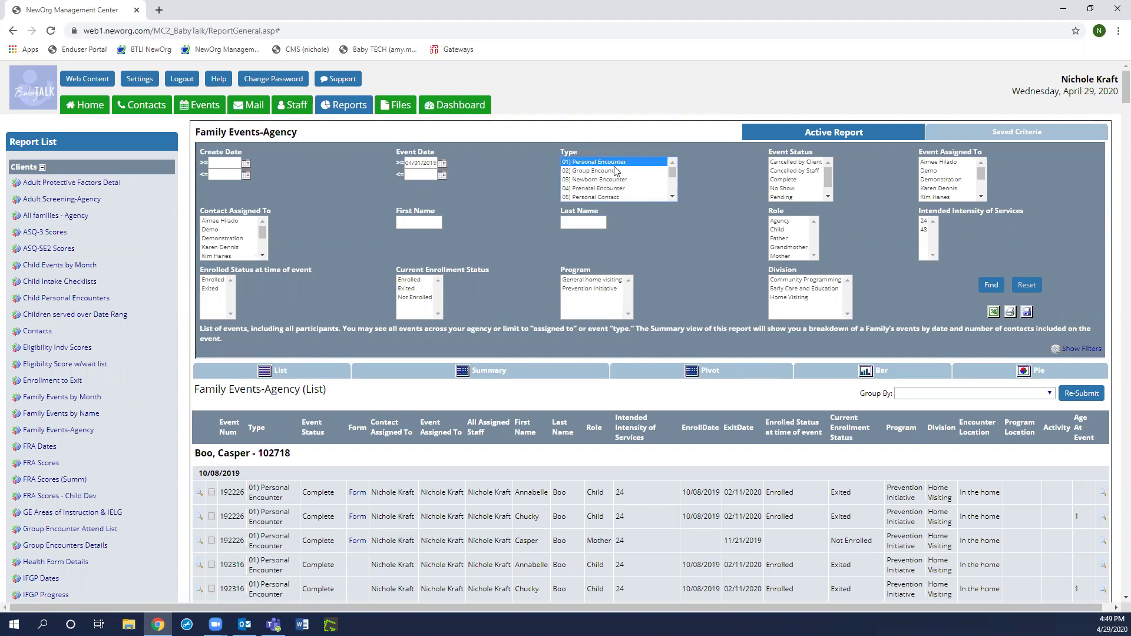
{"action": "left_click", "coordinate": [623, 187], "text": "ctrl"}
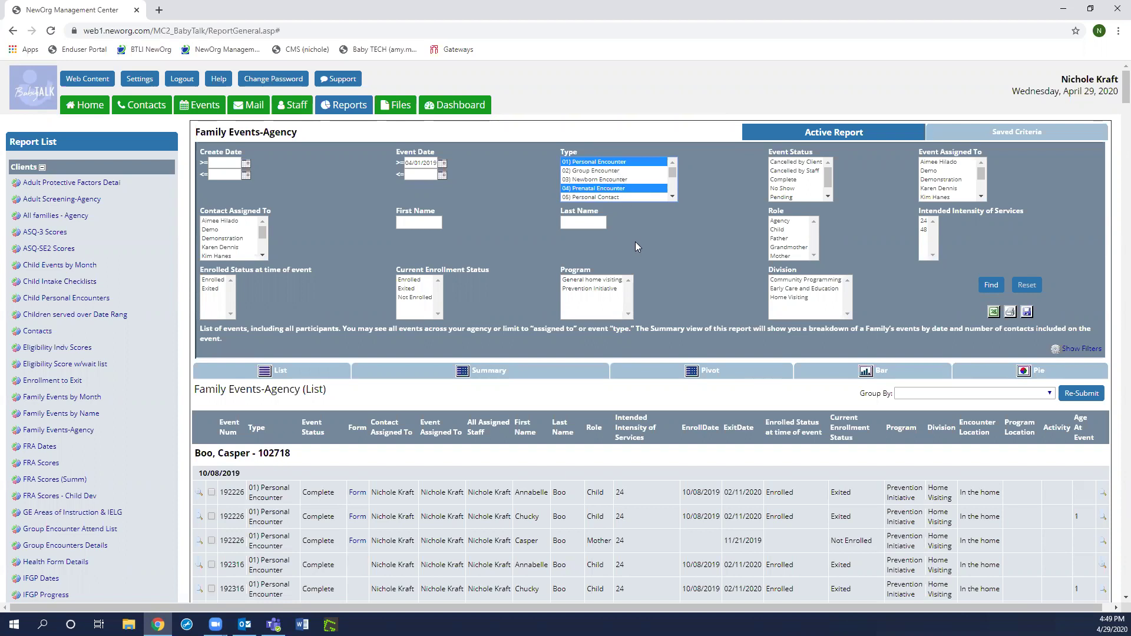
{"action": "left_click", "coordinate": [627, 188], "text": "ctrl"}
{"action": "left_click", "coordinate": [622, 162], "text": "ctrl"}
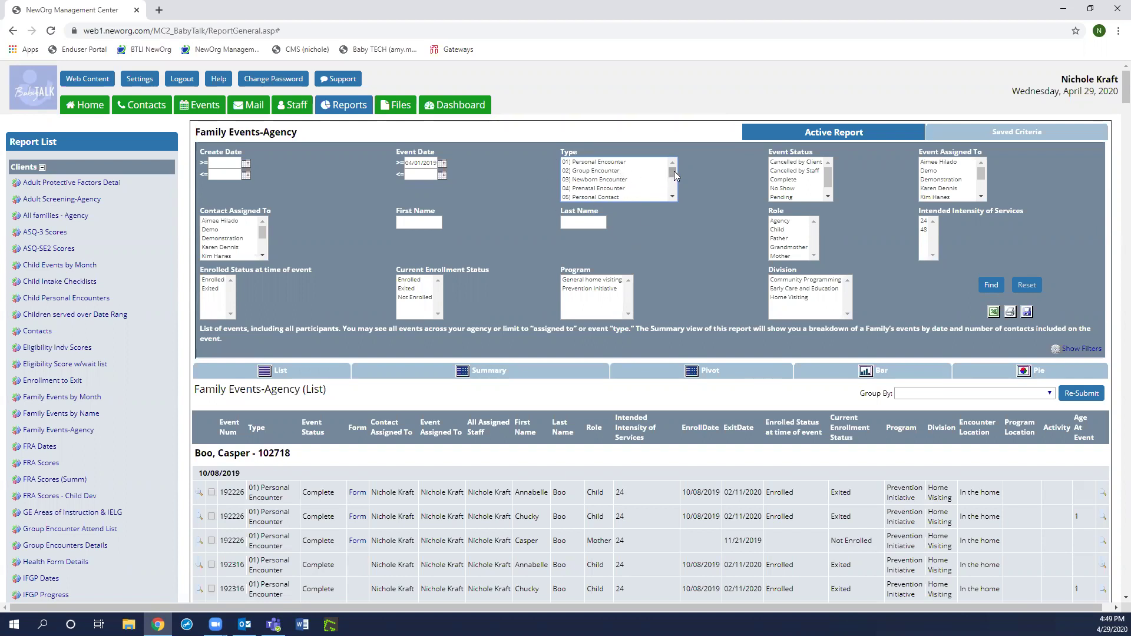
{"action": "mouse_move", "coordinate": [672, 172]}
{"action": "left_mouse_down"}
{"action": "mouse_move", "coordinate": [677, 195]}
{"action": "mouse_move", "coordinate": [679, 160]}
{"action": "left_mouse_up"}
{"action": "left_click", "coordinate": [624, 165]}
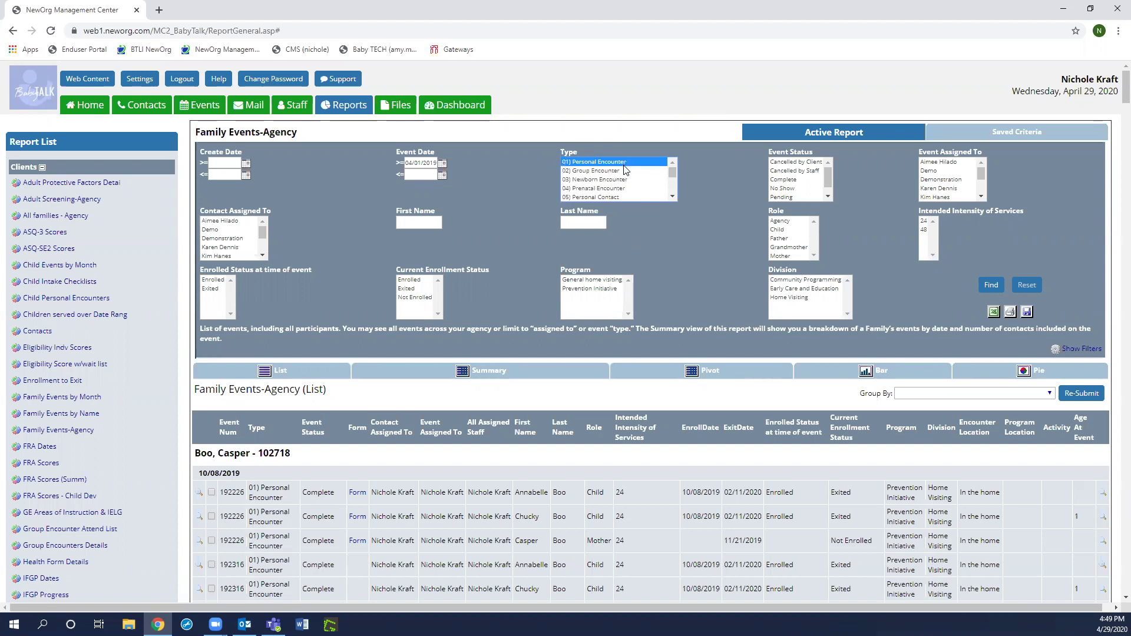
{"action": "left_click", "coordinate": [597, 189], "text": "ctrl"}
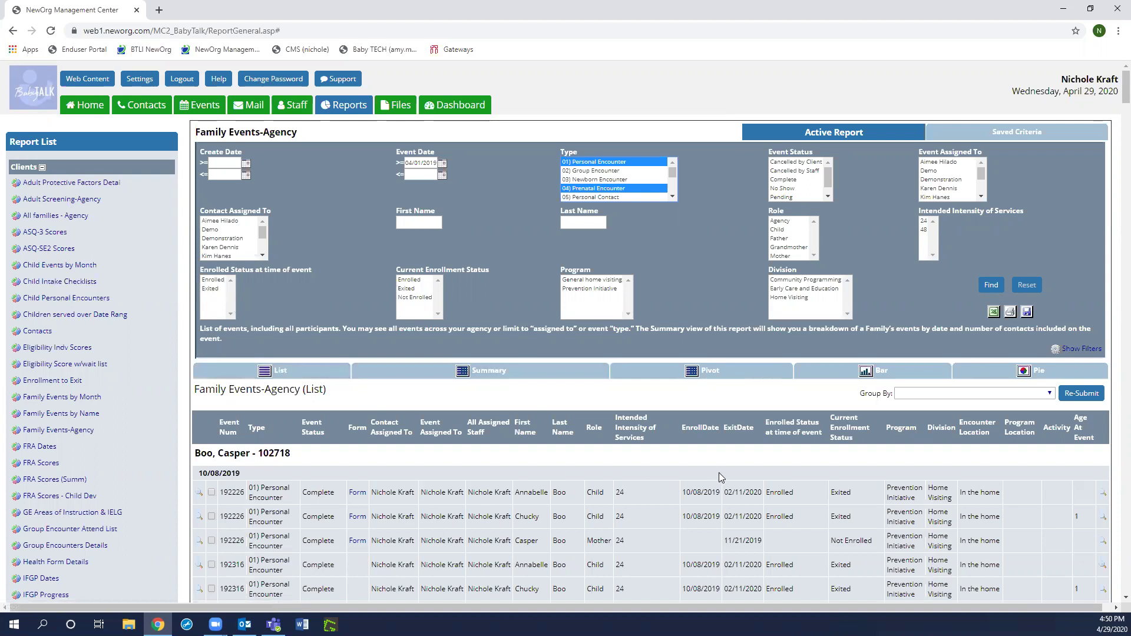
{"action": "scroll", "coordinate": [724, 476], "scroll_direction": "down", "scroll_amount": 1}
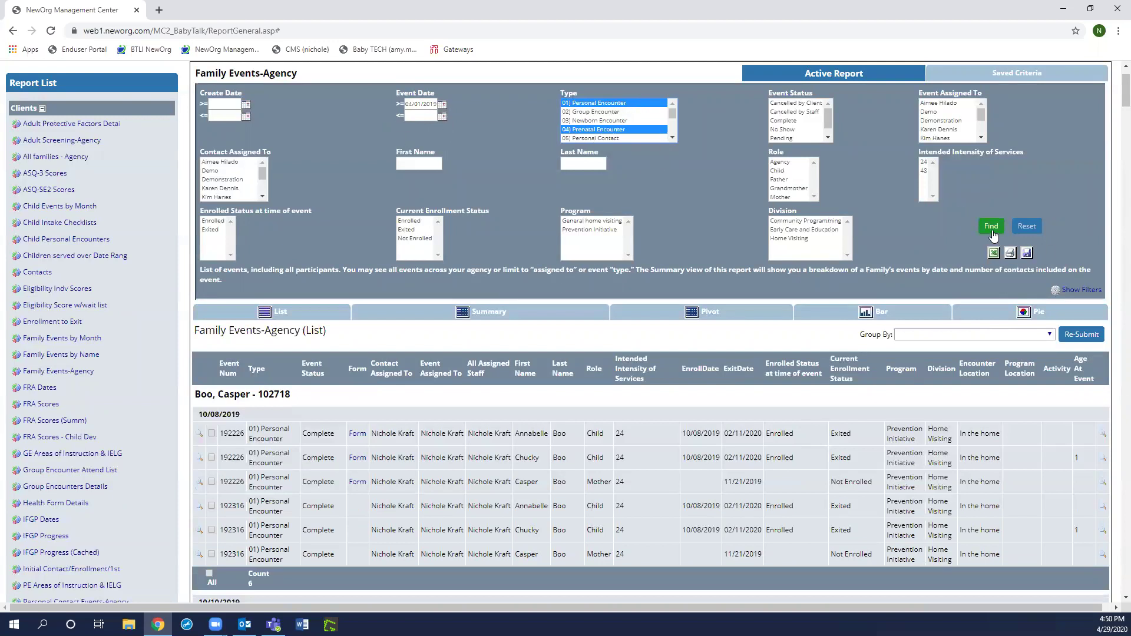
{"action": "scroll", "coordinate": [651, 450], "scroll_direction": "down", "scroll_amount": 2}
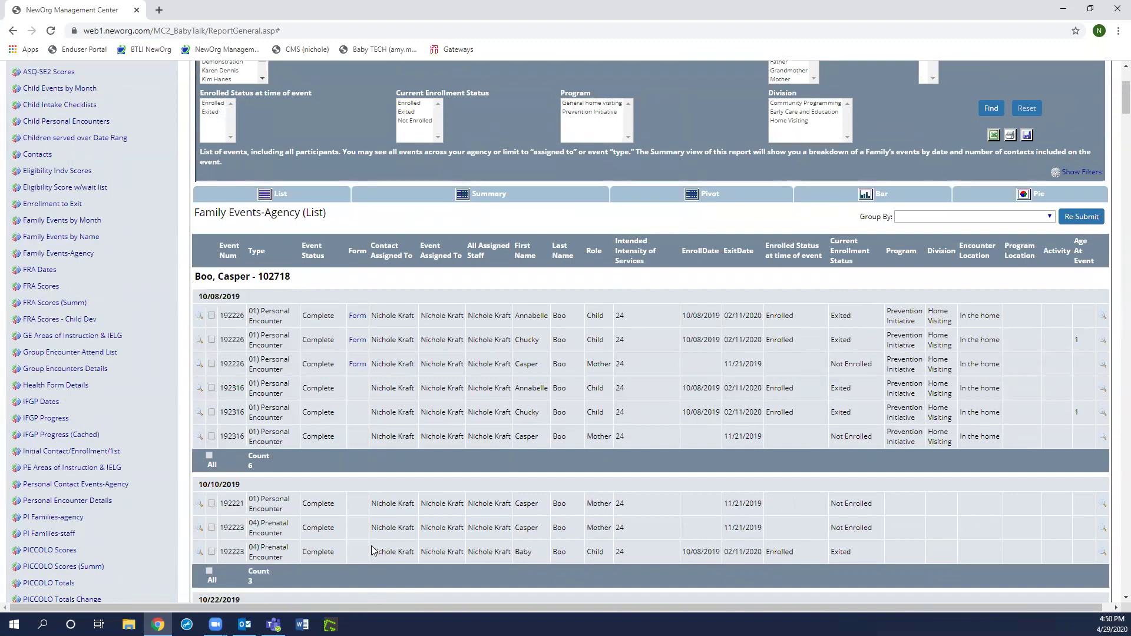
{"action": "scroll", "coordinate": [372, 551], "scroll_direction": "up", "scroll_amount": 2}
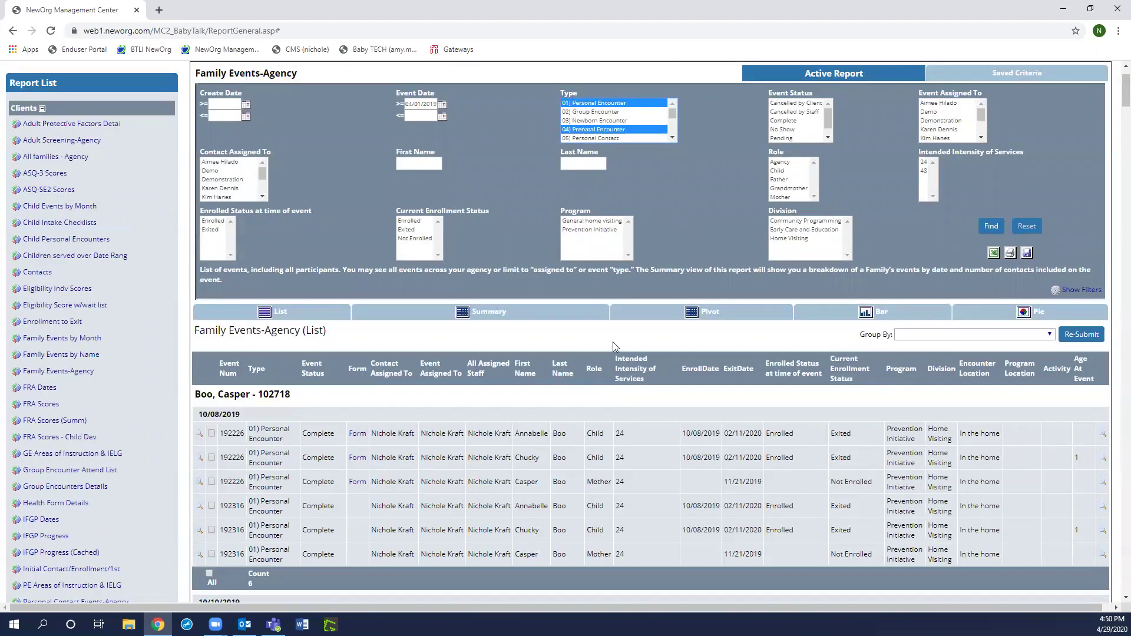
{"action": "scroll", "coordinate": [618, 404], "scroll_direction": "down", "scroll_amount": 1}
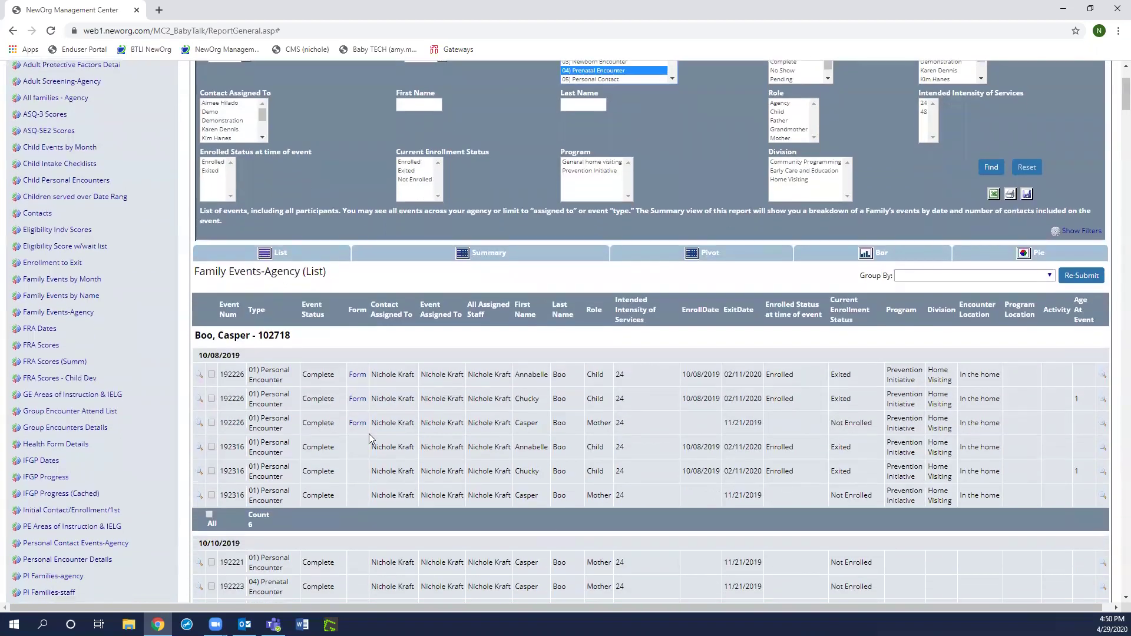
{"action": "double_click", "coordinate": [231, 374]}
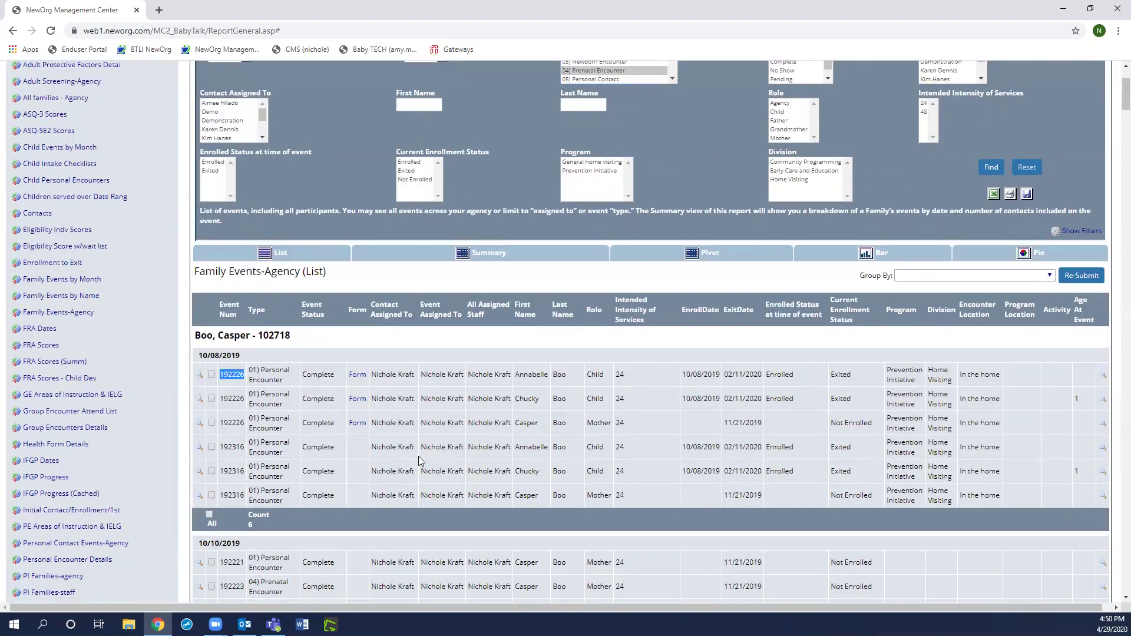
{"action": "double_click", "coordinate": [231, 399]}
{"action": "double_click", "coordinate": [232, 423]}
{"action": "double_click", "coordinate": [231, 375]}
{"action": "double_click", "coordinate": [541, 377]}
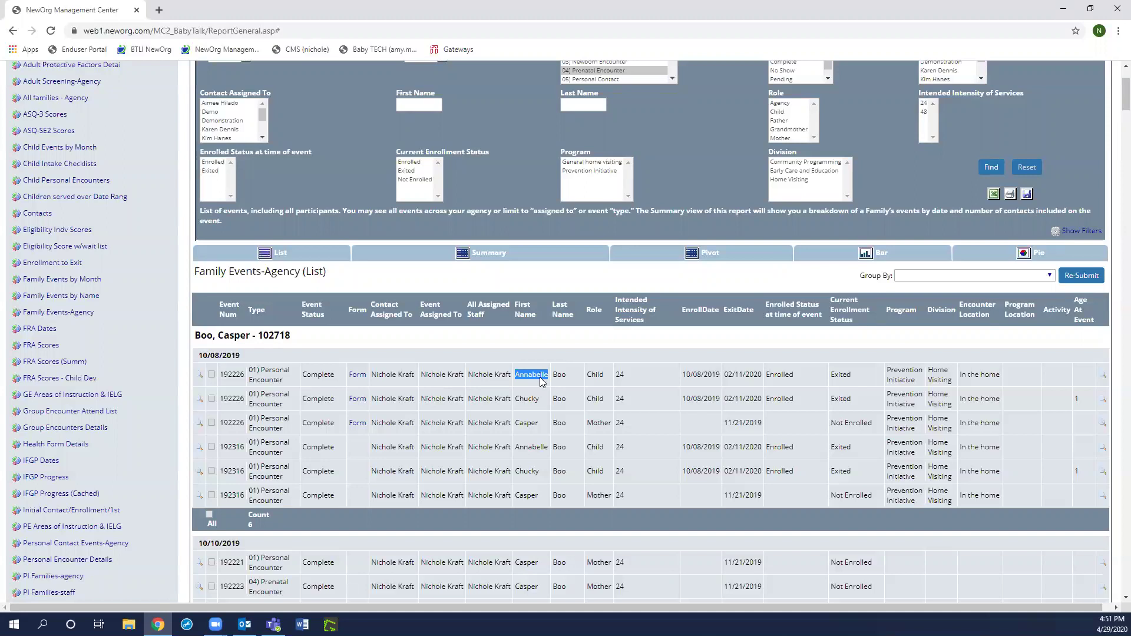
{"action": "double_click", "coordinate": [594, 376]}
{"action": "double_click", "coordinate": [527, 399]}
{"action": "double_click", "coordinate": [595, 399]}
{"action": "left_click", "coordinate": [534, 423]}
{"action": "left_click_drag", "start_coordinate": [683, 375], "coordinate": [719, 377]}
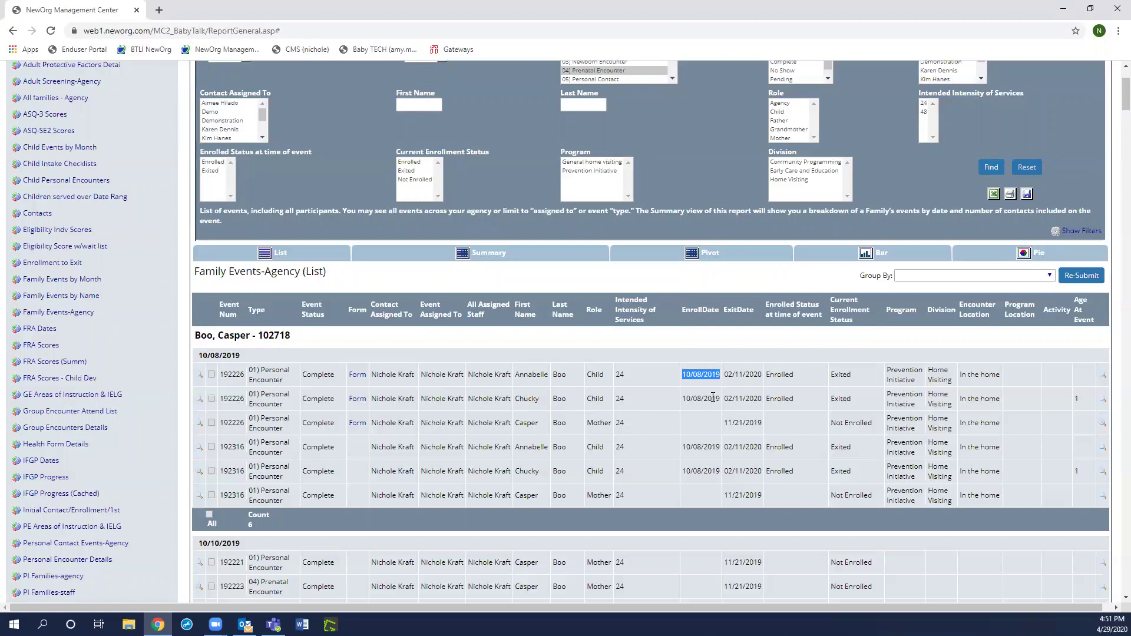
{"action": "left_click_drag", "start_coordinate": [682, 399], "coordinate": [708, 401]}
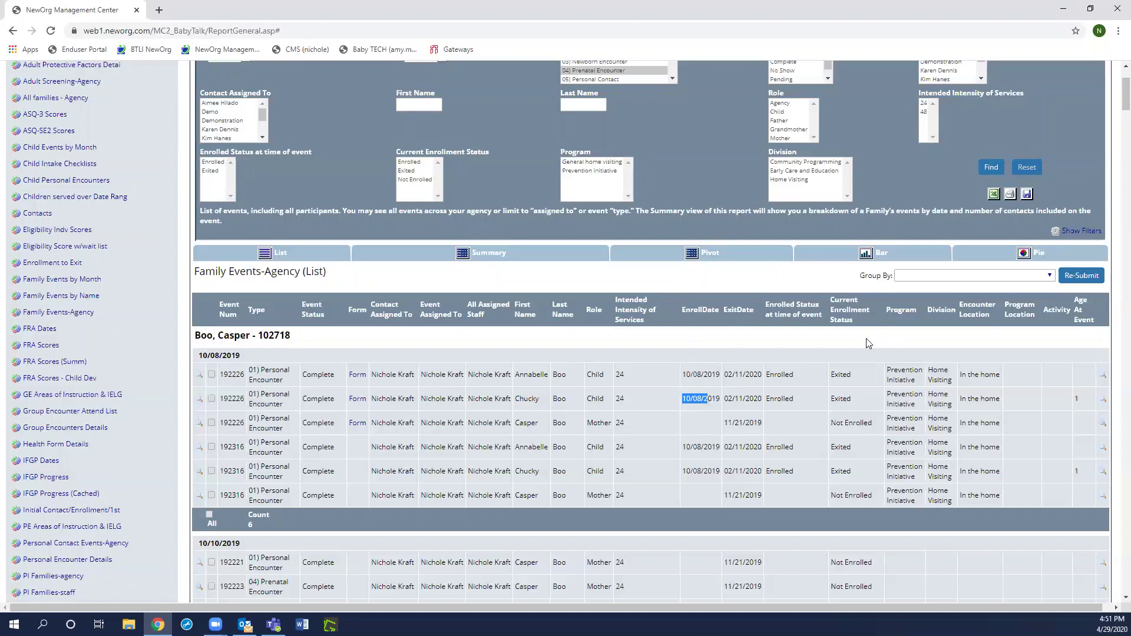
{"action": "double_click", "coordinate": [781, 374]}
{"action": "double_click", "coordinate": [781, 397]}
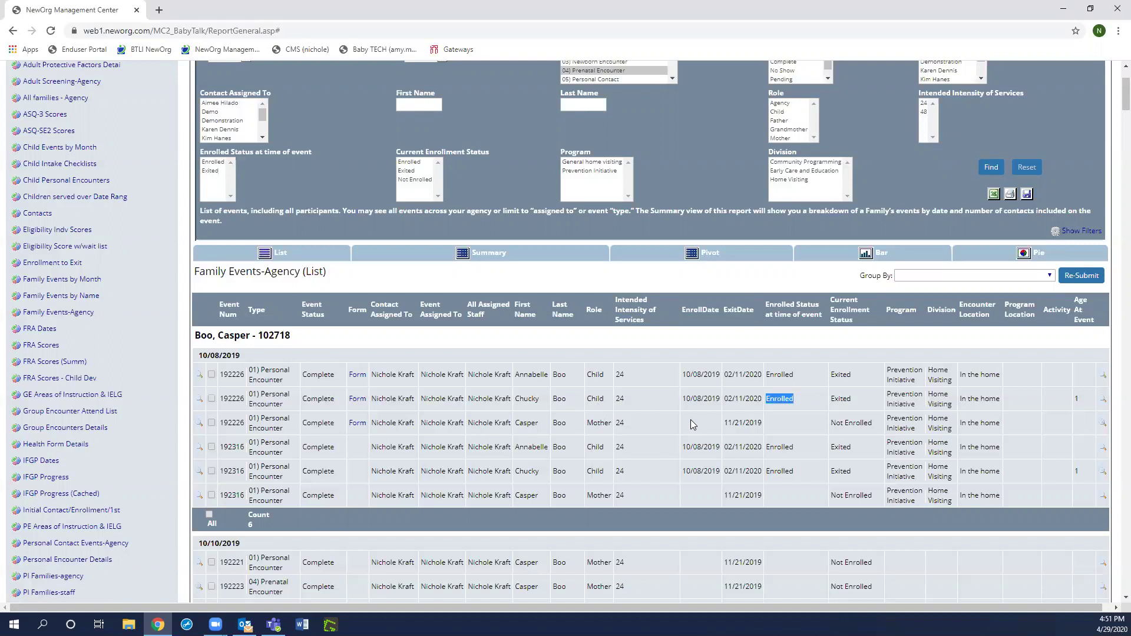
{"action": "scroll", "coordinate": [618, 501], "scroll_direction": "down", "scroll_amount": 1}
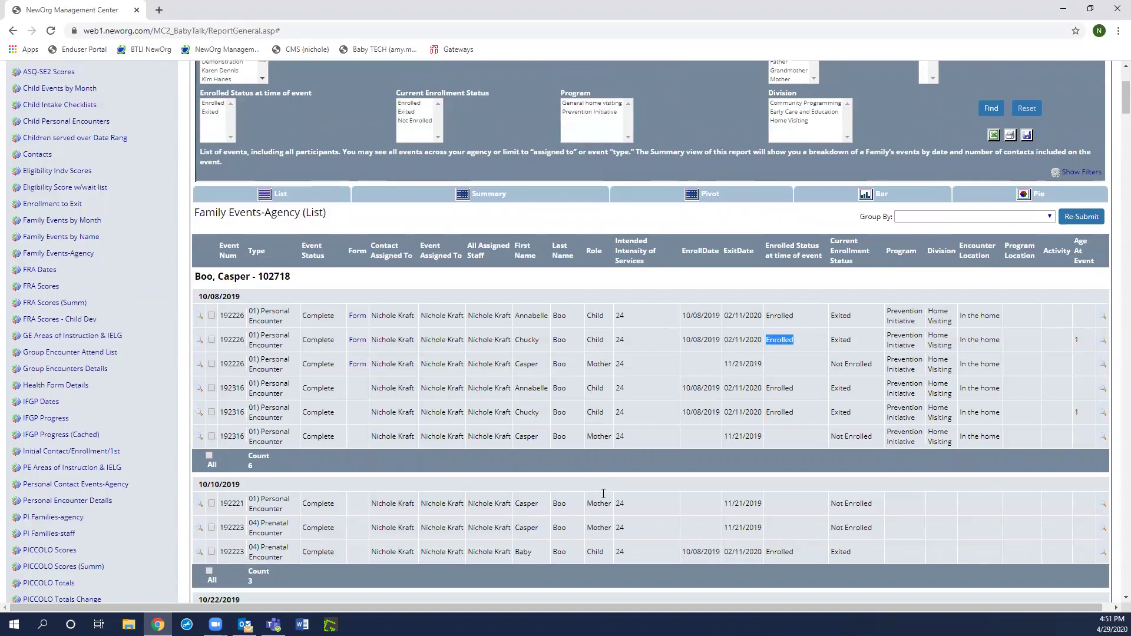
{"action": "scroll", "coordinate": [602, 497], "scroll_direction": "down", "scroll_amount": 1}
{"action": "scroll", "coordinate": [602, 497], "scroll_direction": "down", "scroll_amount": 1}
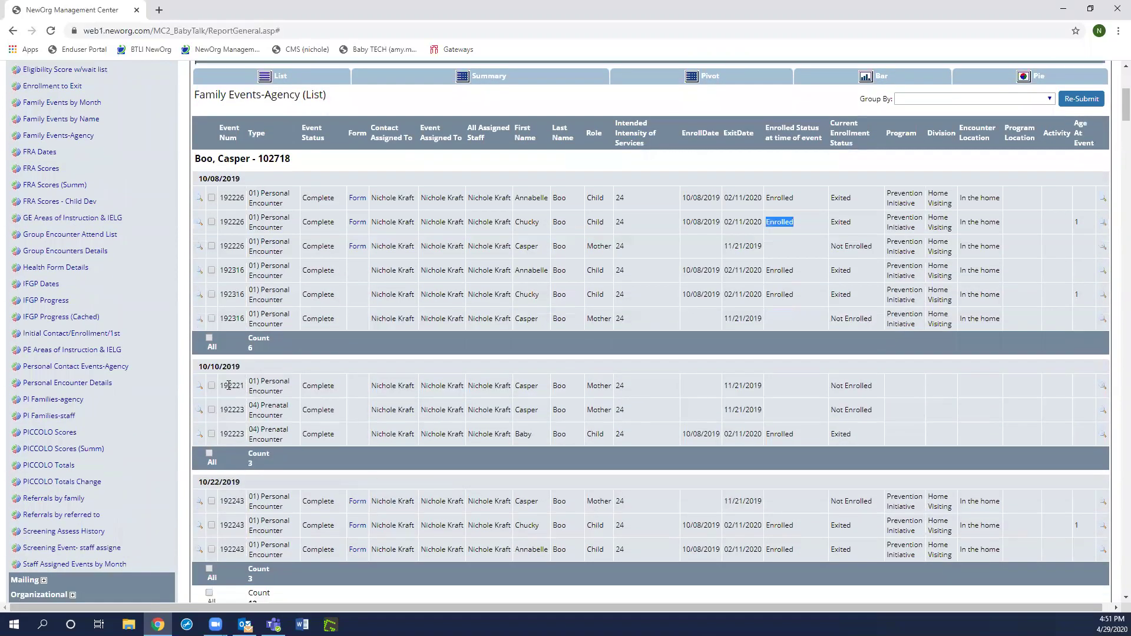
{"action": "double_click", "coordinate": [229, 385]}
{"action": "double_click", "coordinate": [606, 388]}
{"action": "double_click", "coordinate": [271, 406]}
{"action": "left_click", "coordinate": [230, 411]}
{"action": "double_click", "coordinate": [230, 412]}
{"action": "double_click", "coordinate": [232, 434]}
{"action": "double_click", "coordinate": [598, 411]}
{"action": "double_click", "coordinate": [592, 434]}
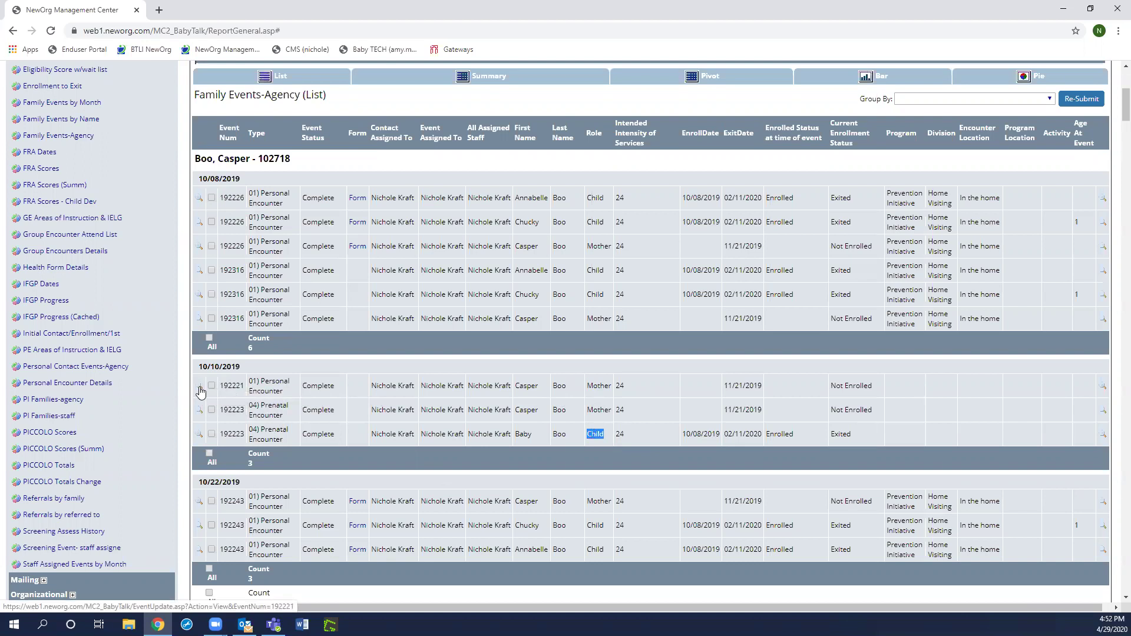
- Open the 10/10/2019 personal encounter and append 'hv' to its event title
{"action": "left_click", "coordinate": [201, 391]}
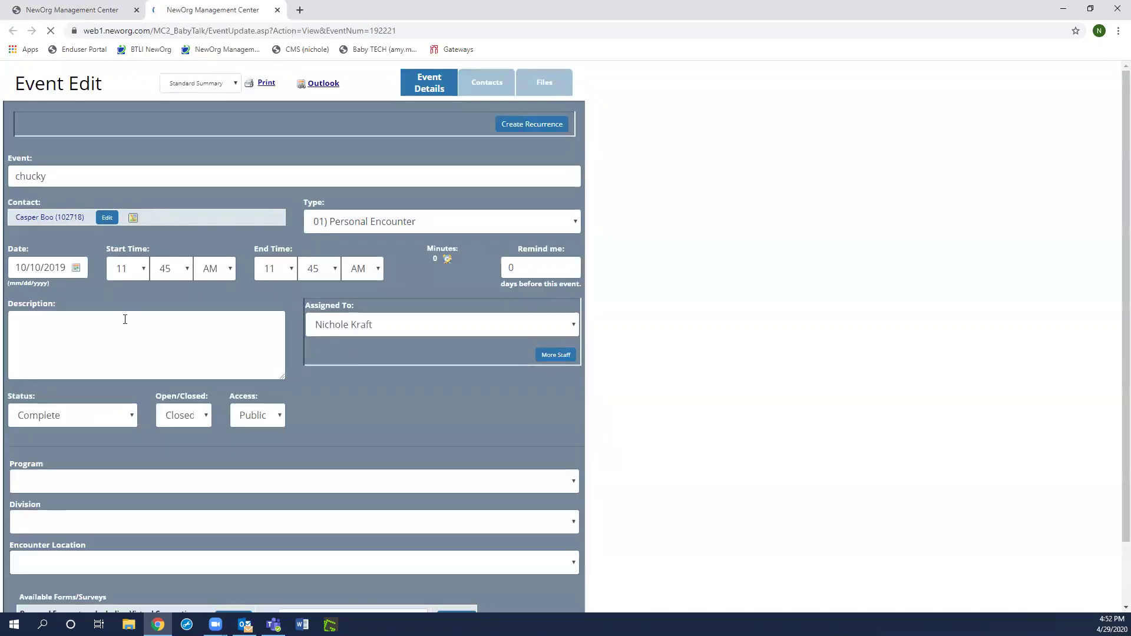
{"action": "left_click", "coordinate": [67, 178]}
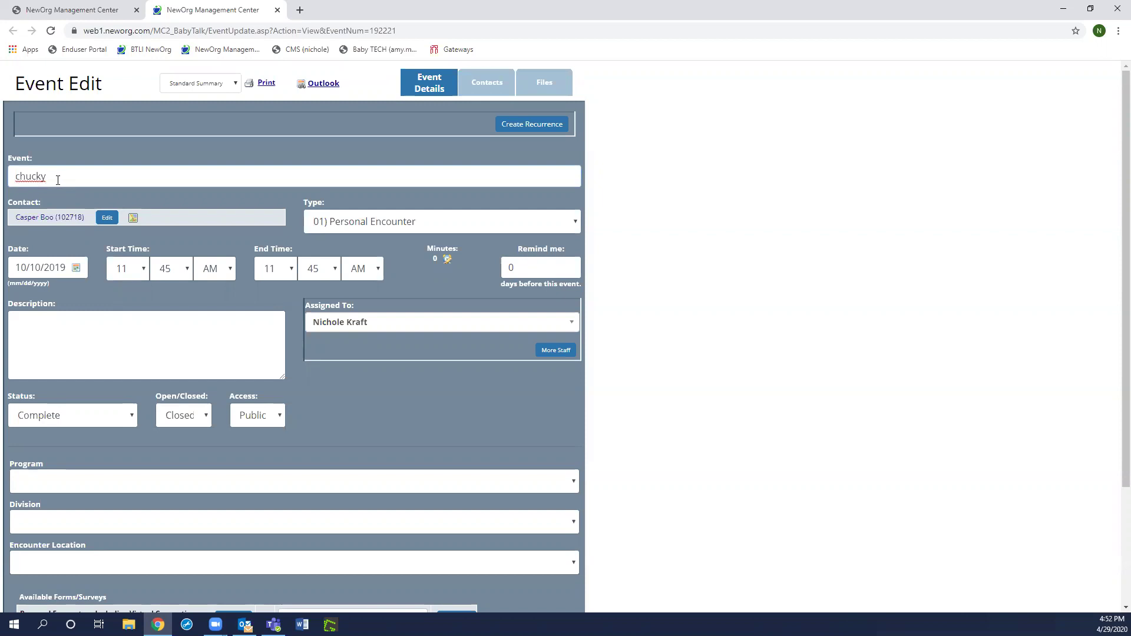
{"action": "type", "text": "hv"}
- Add the family's child as an additional contact, then close the event editor
{"action": "left_click", "coordinate": [108, 219]}
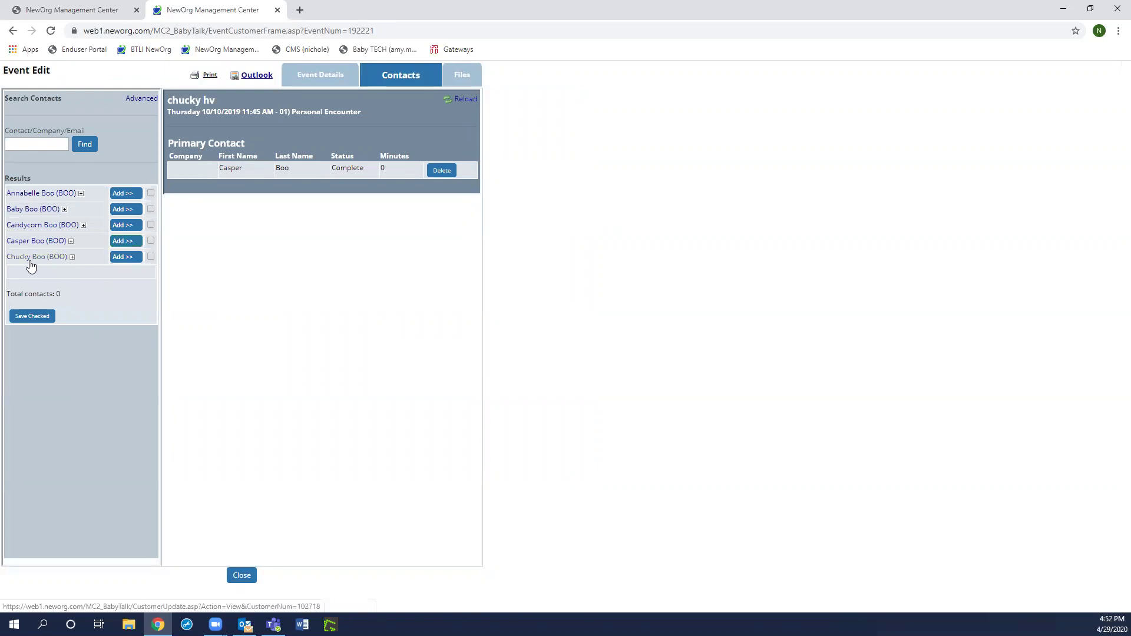
{"action": "left_click", "coordinate": [126, 257]}
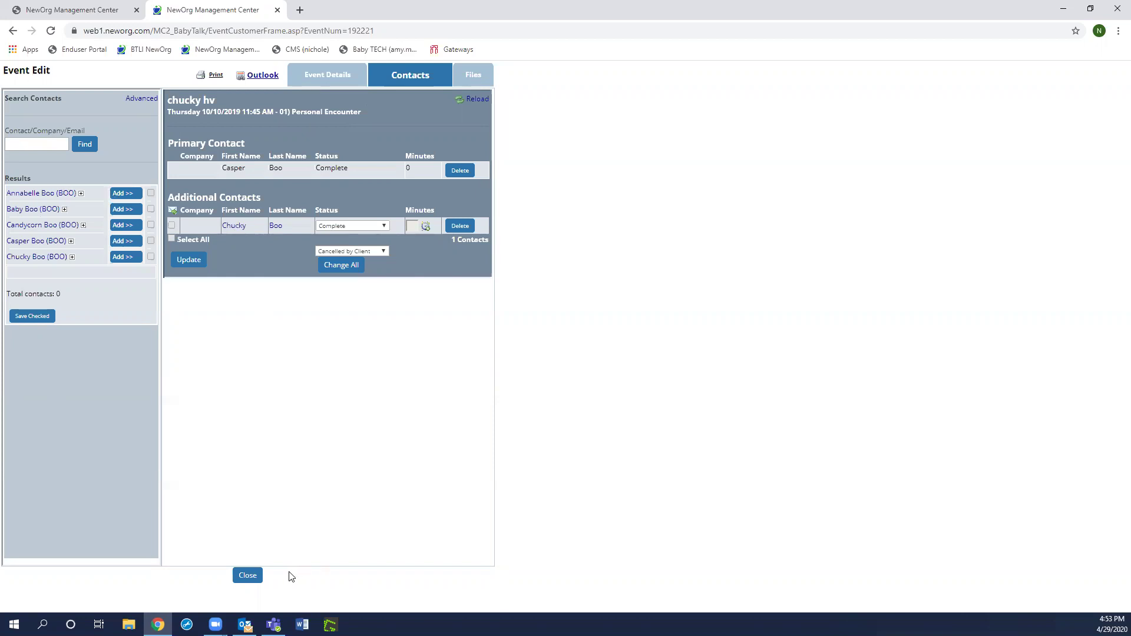
{"action": "left_click", "coordinate": [254, 576]}
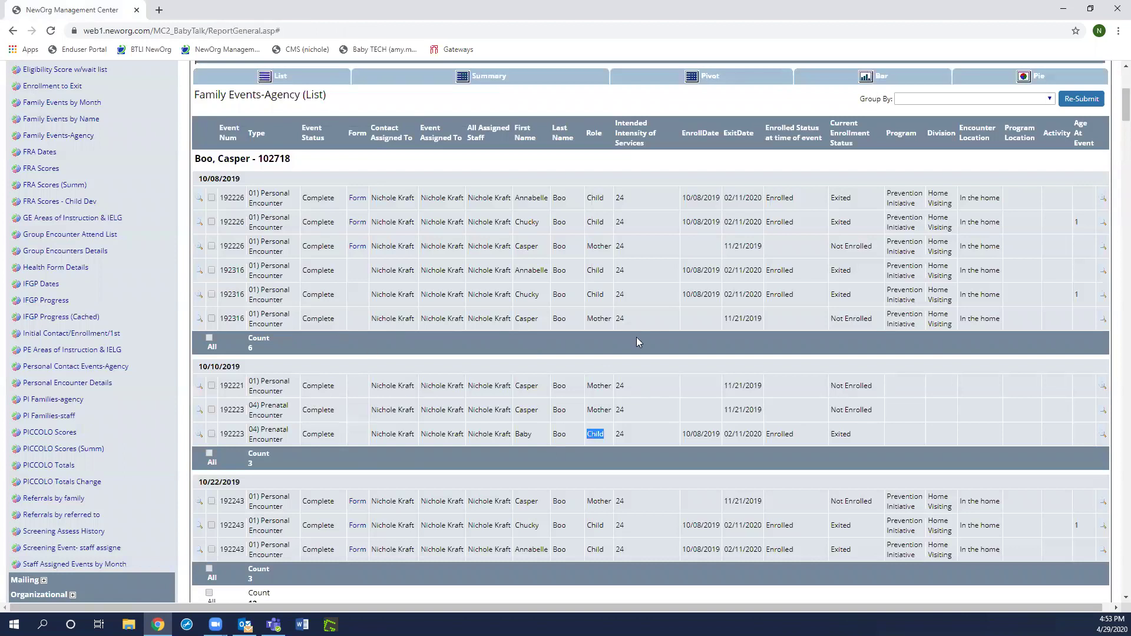
{"action": "scroll", "coordinate": [636, 339], "scroll_direction": "down", "scroll_amount": 2}
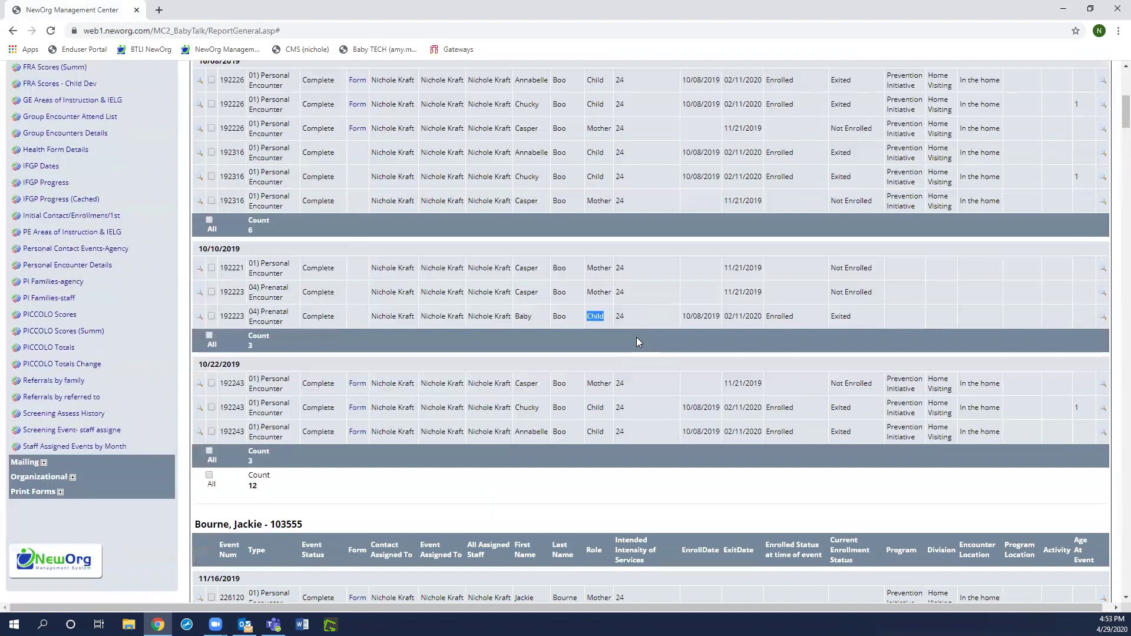
{"action": "scroll", "coordinate": [636, 341], "scroll_direction": "down", "scroll_amount": 2}
{"action": "scroll", "coordinate": [637, 343], "scroll_direction": "down", "scroll_amount": 1}
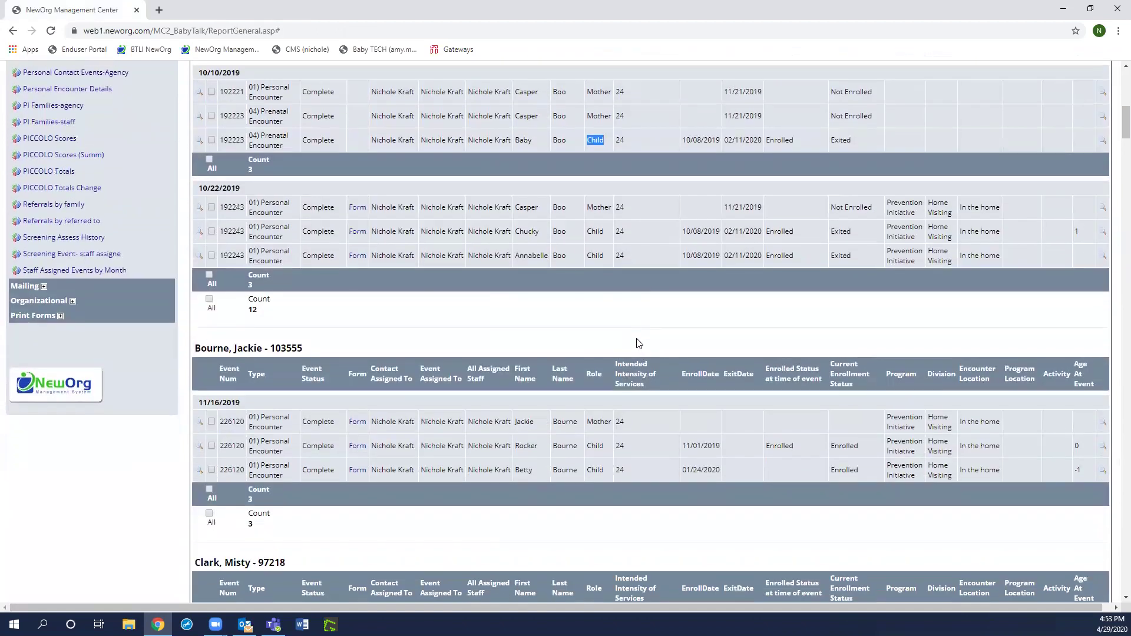
{"action": "scroll", "coordinate": [638, 344], "scroll_direction": "down", "scroll_amount": 2}
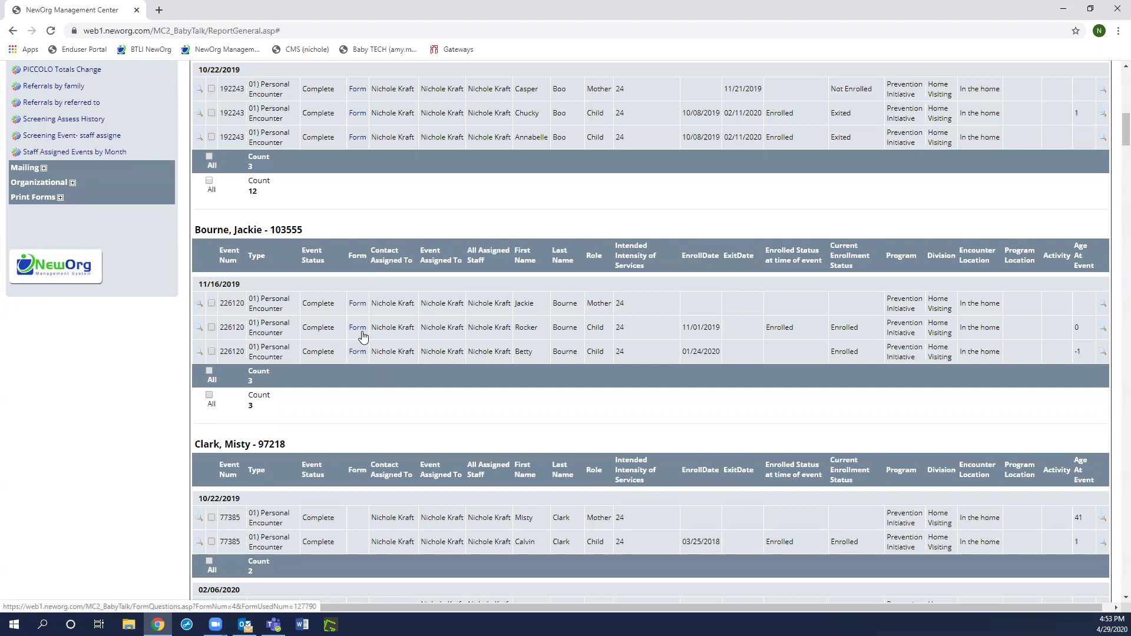
{"action": "left_click", "coordinate": [359, 304]}
{"action": "scroll", "coordinate": [655, 451], "scroll_direction": "down", "scroll_amount": 1}
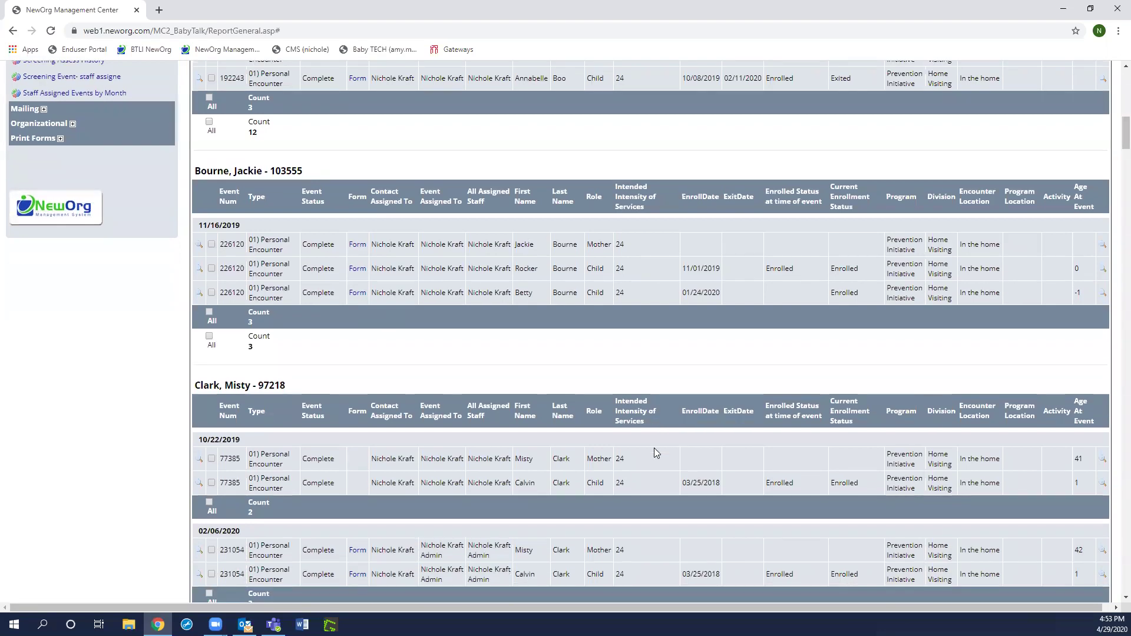
{"action": "scroll", "coordinate": [656, 453], "scroll_direction": "up", "scroll_amount": 5}
{"action": "scroll", "coordinate": [653, 457], "scroll_direction": "up", "scroll_amount": 8}
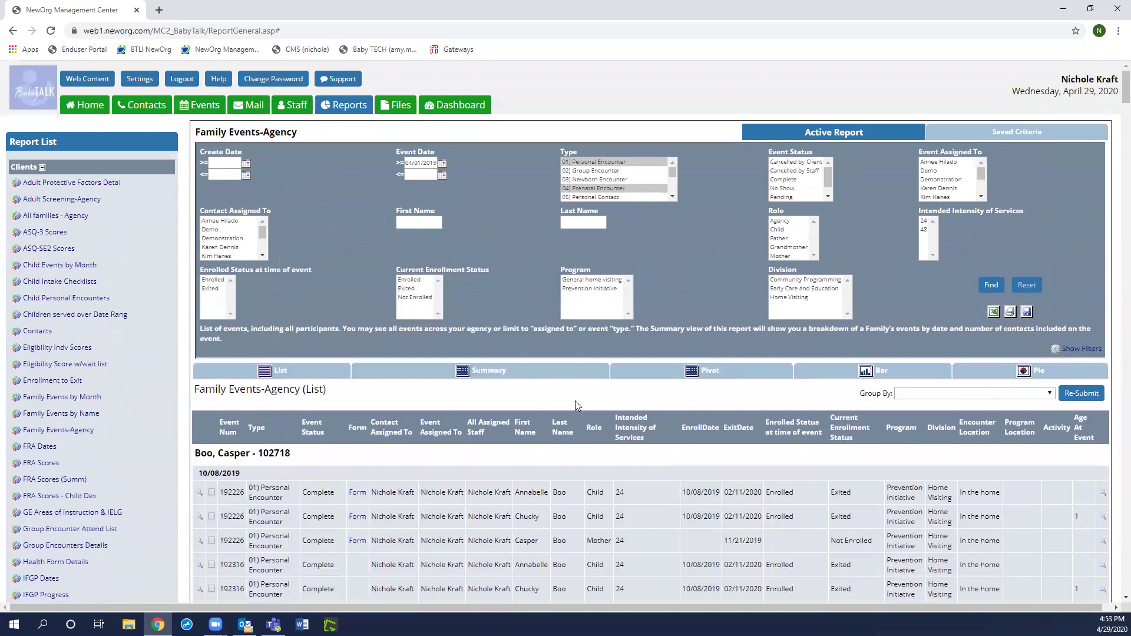
{"action": "left_click", "coordinate": [421, 371]}
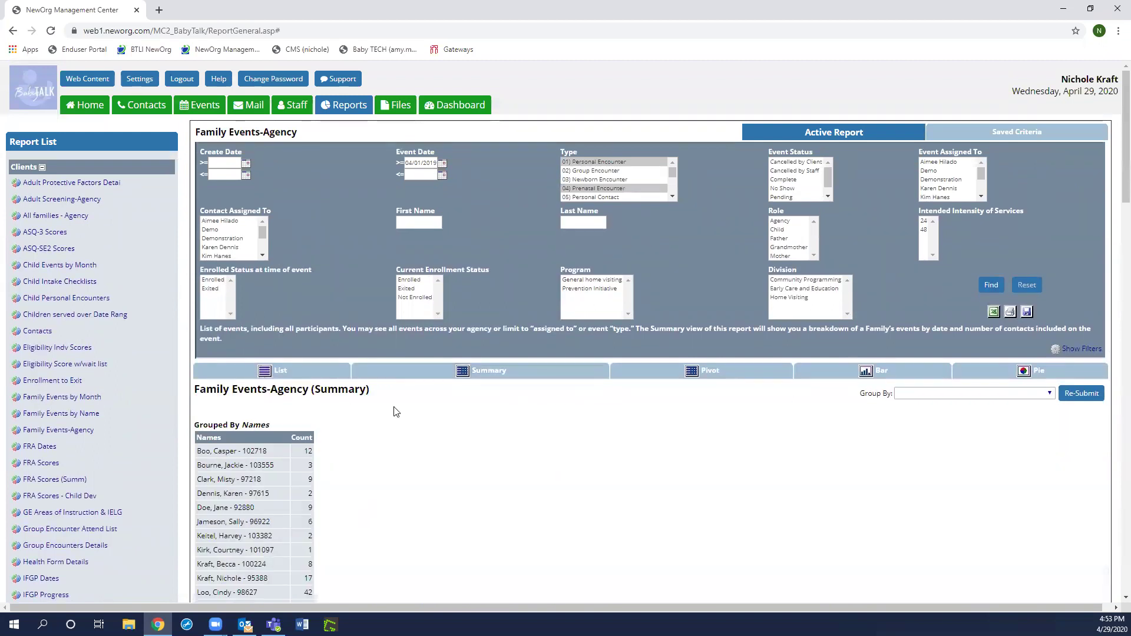
{"action": "scroll", "coordinate": [395, 412], "scroll_direction": "down", "scroll_amount": 3}
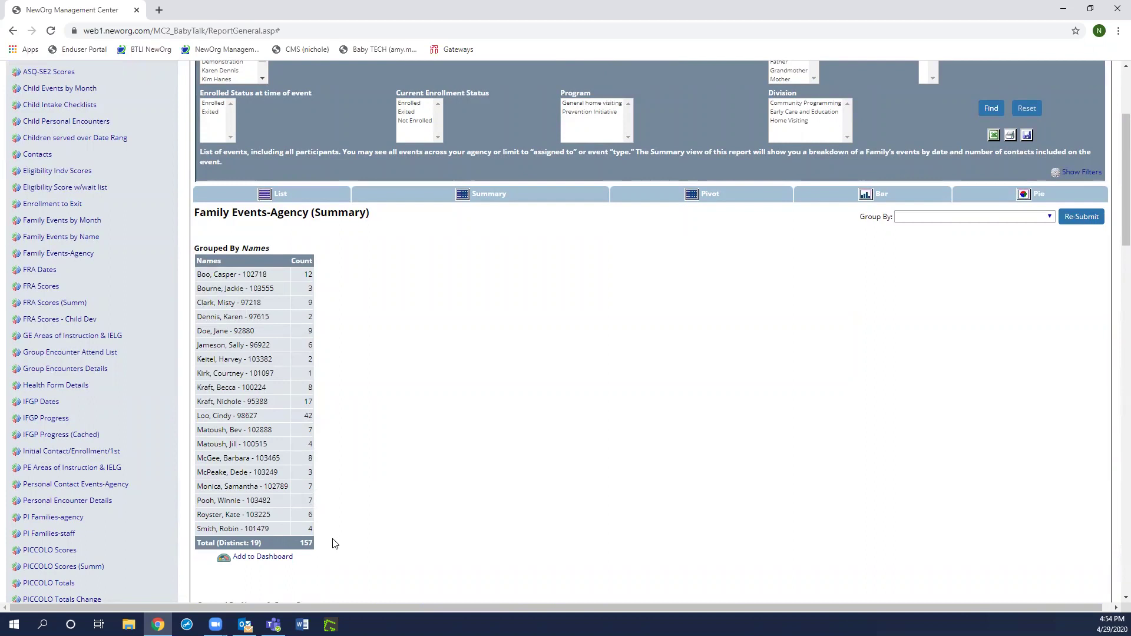
{"action": "scroll", "coordinate": [344, 524], "scroll_direction": "down", "scroll_amount": 6}
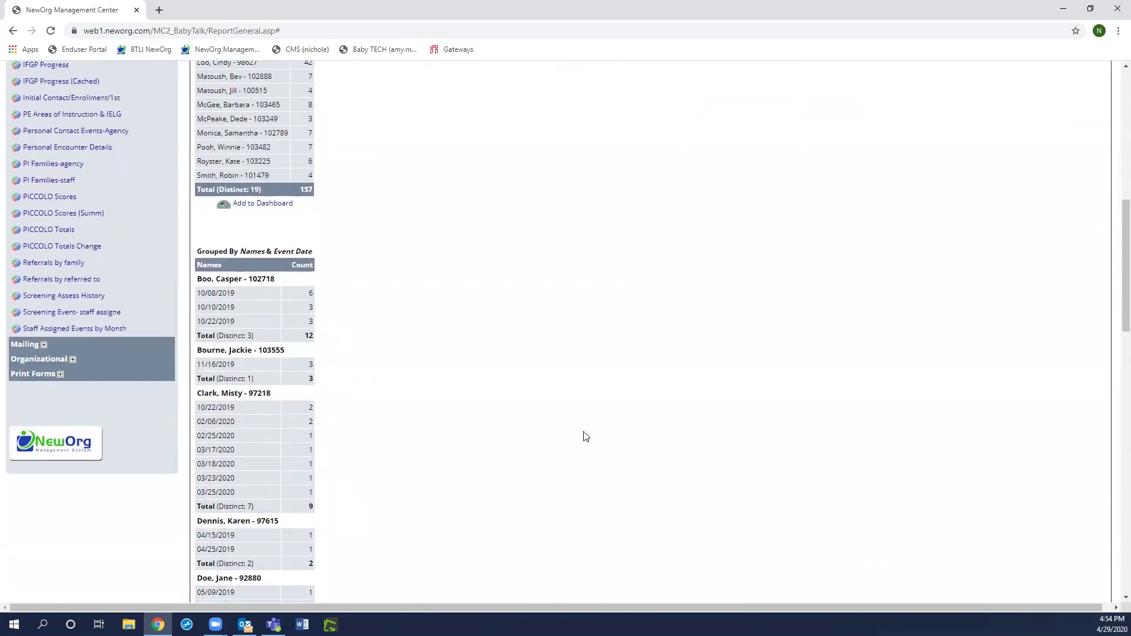
{"action": "scroll", "coordinate": [586, 436], "scroll_direction": "up", "scroll_amount": 7}
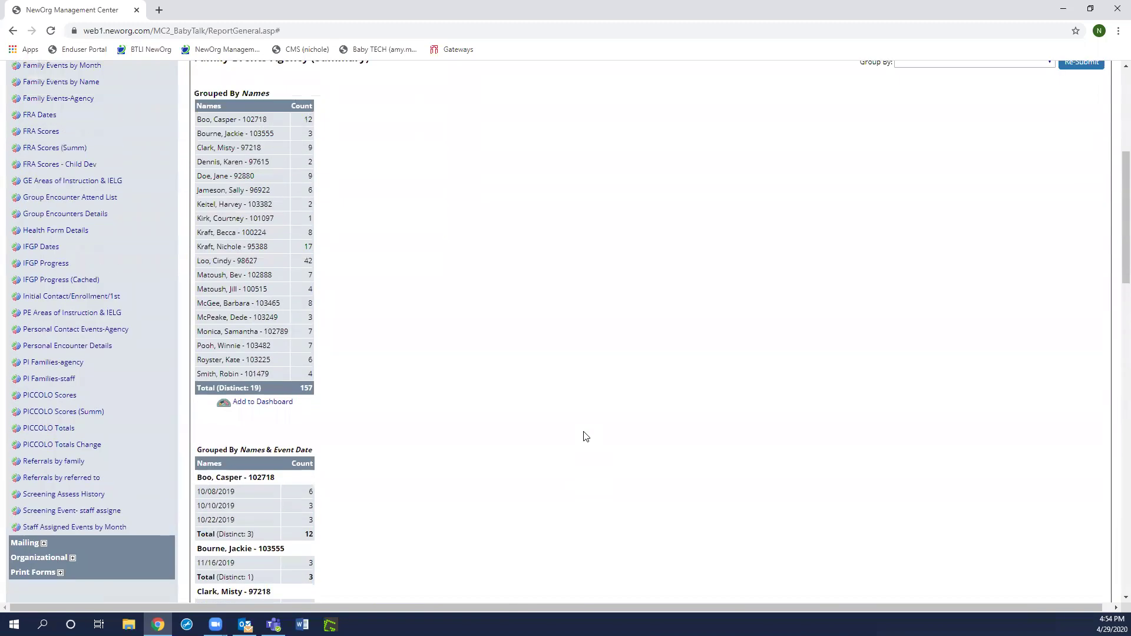
{"action": "left_click", "coordinate": [308, 257]}
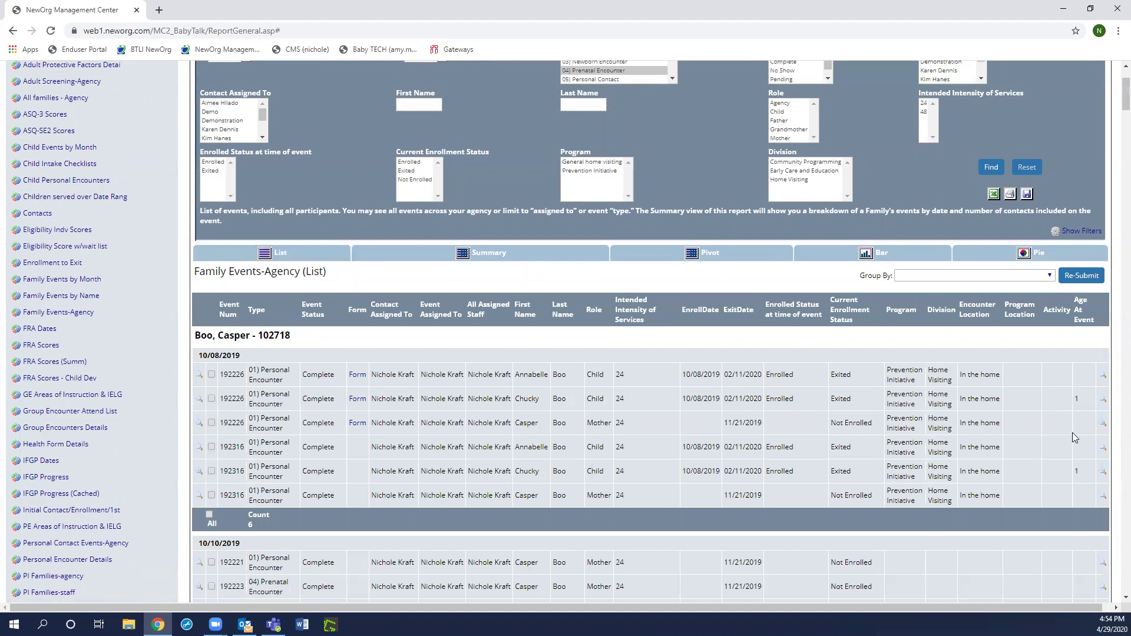
{"action": "scroll", "coordinate": [1075, 437], "scroll_direction": "up", "scroll_amount": 2}
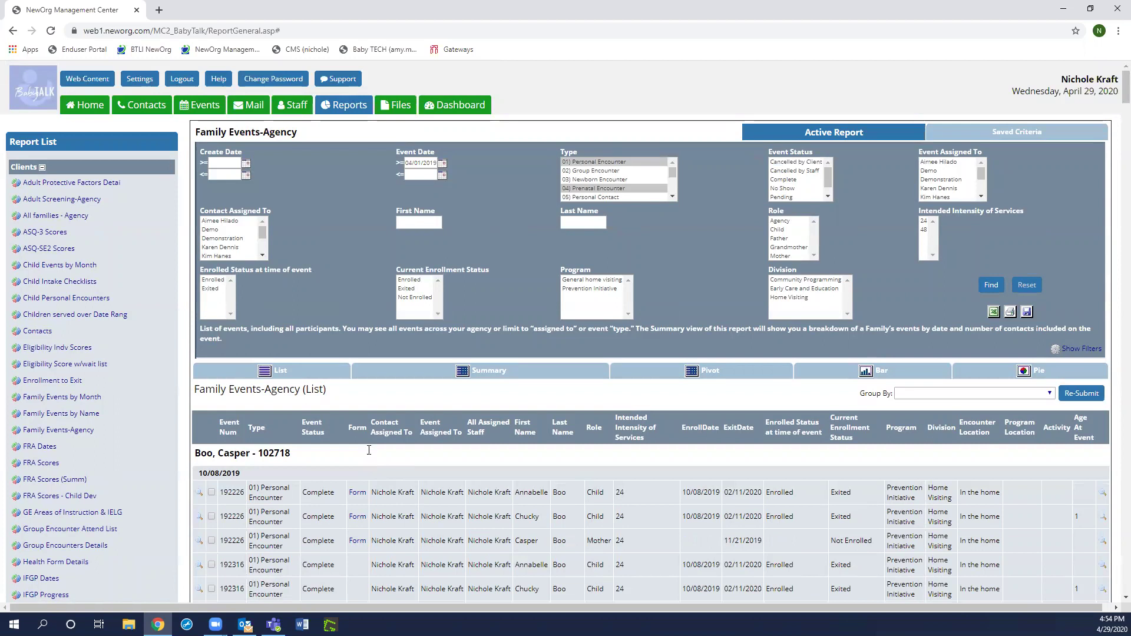
- Deselect Personal and Prenatal Encounter and select only 06) Screening (Dev, Health, Vision, etc)
{"action": "left_click", "coordinate": [623, 163], "text": "ctrl"}
{"action": "left_click", "coordinate": [636, 188], "text": "ctrl"}
{"action": "left_click", "coordinate": [672, 196]}
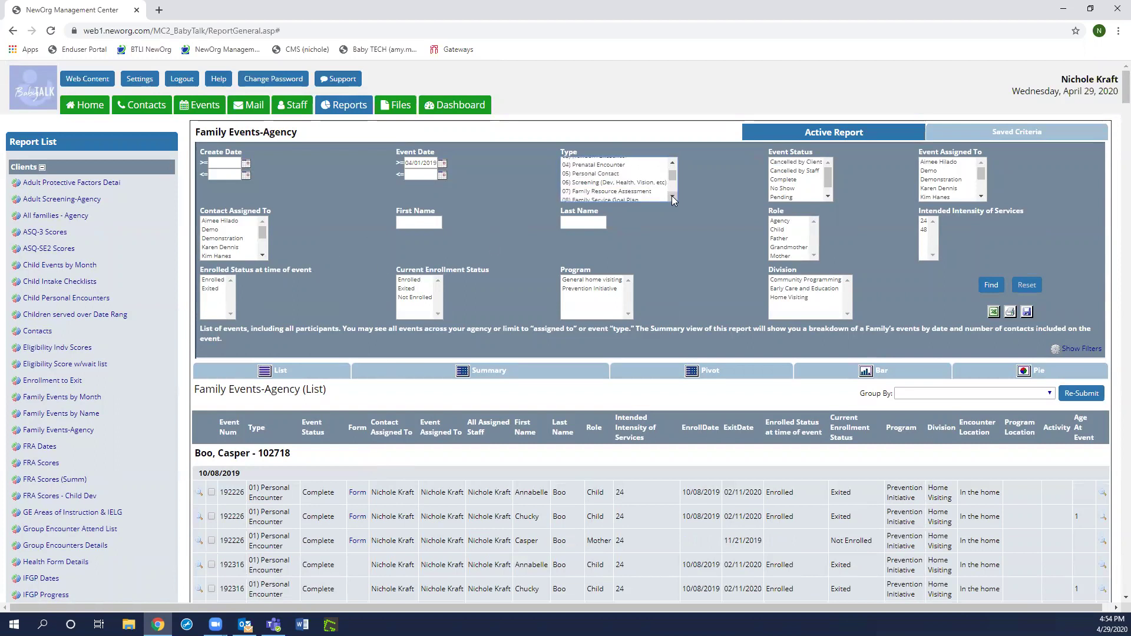
{"action": "left_click", "coordinate": [610, 182]}
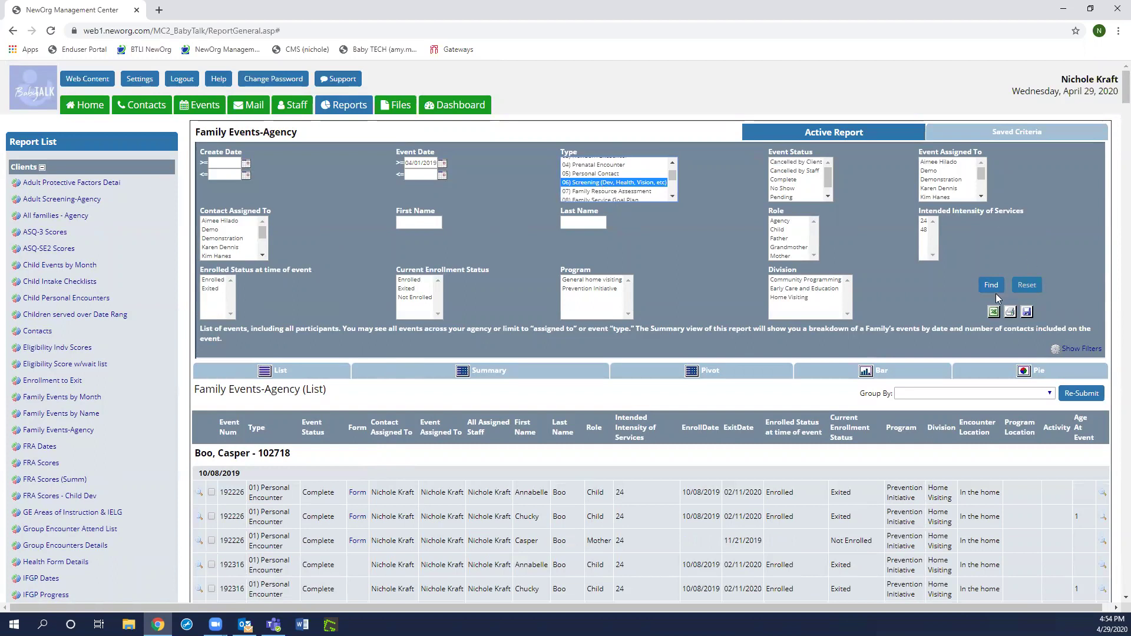